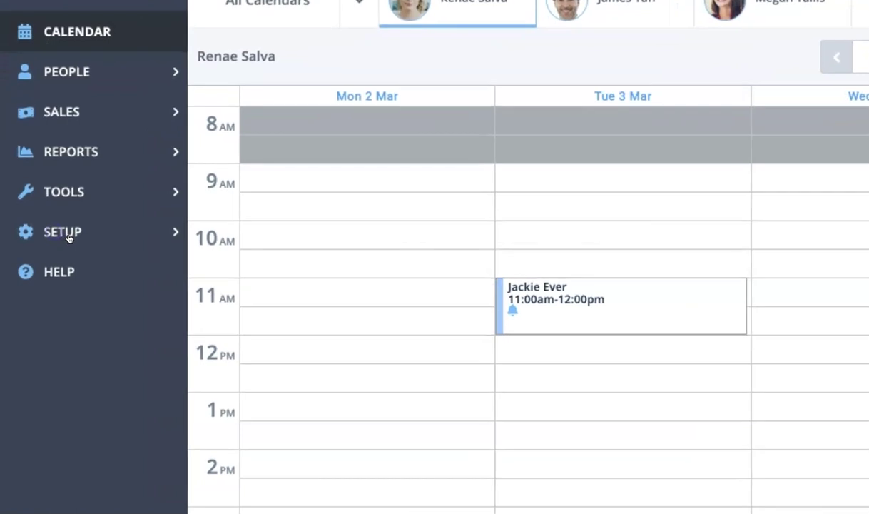
Step: Open the Reminders settings in the setup configuration
click(69, 237)
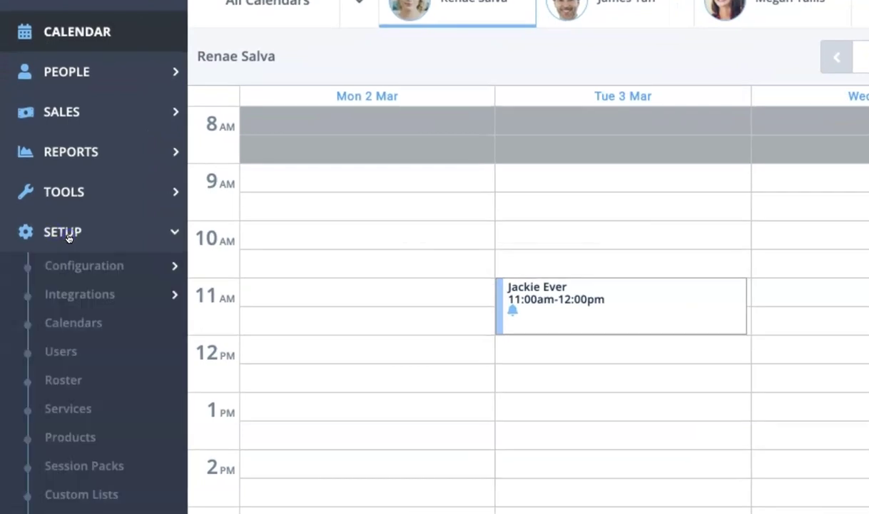
click(95, 268)
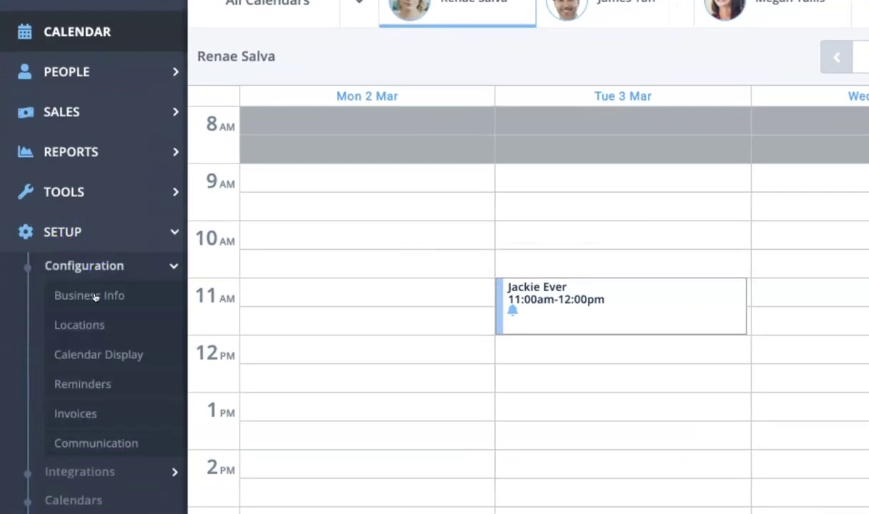
click(85, 385)
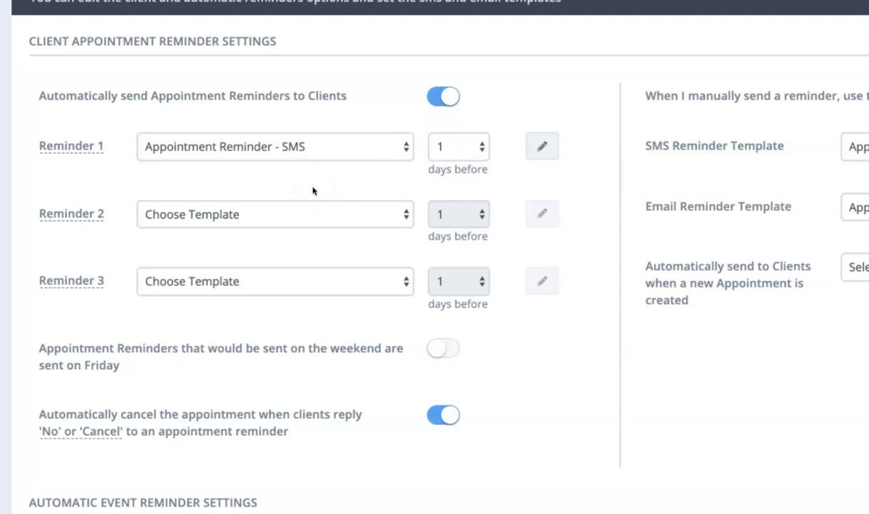
Step: Review the days-before options for Reminder 1 and open its SMS message template
click(481, 148)
click(476, 148)
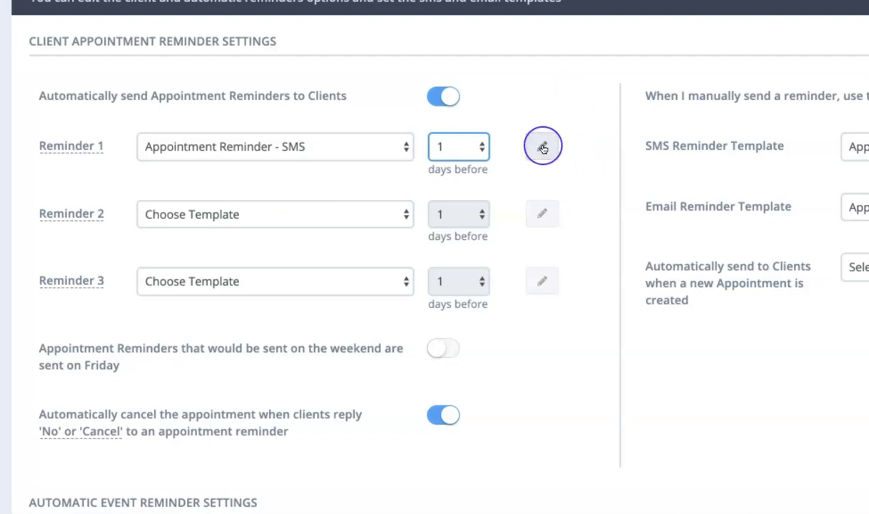
click(543, 147)
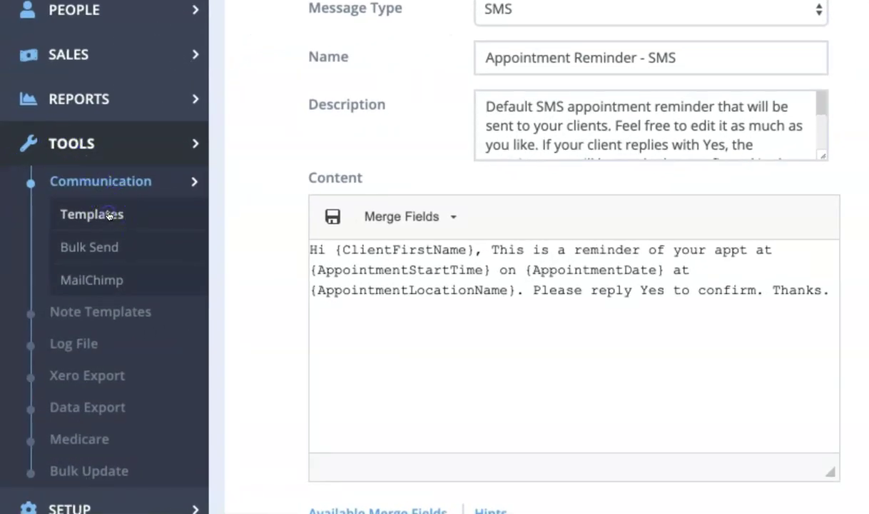
Step: Start a new message template from the template list and set its message type to SMS
click(108, 215)
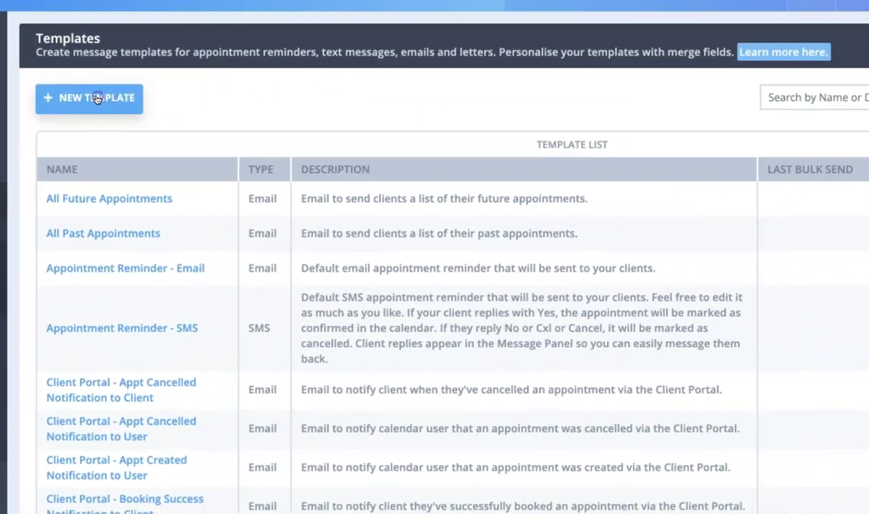
click(97, 99)
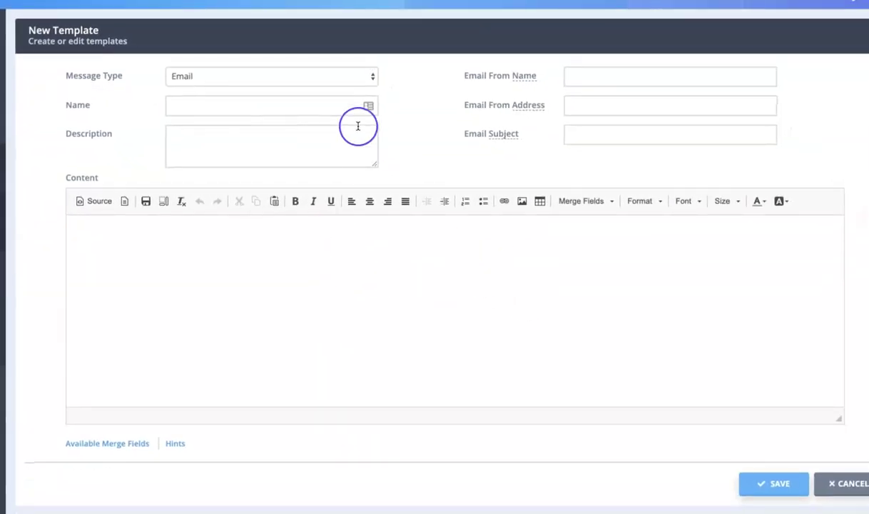
click(330, 78)
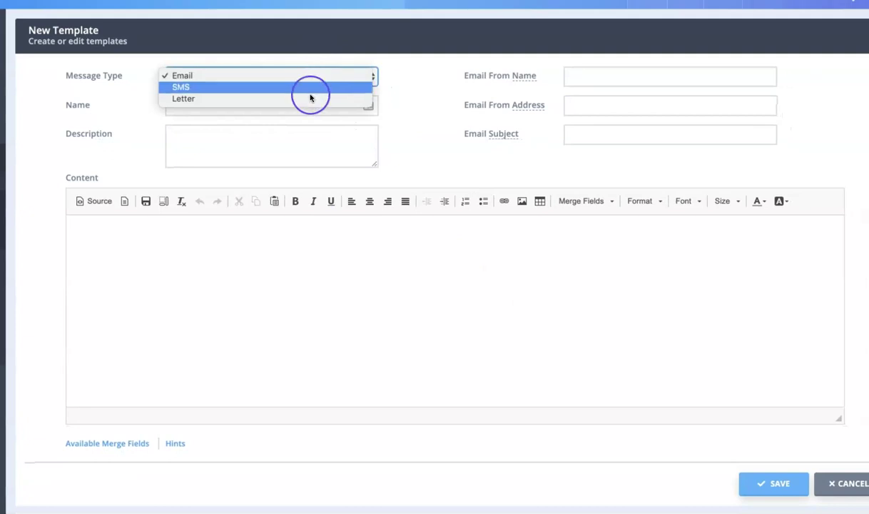
click(218, 87)
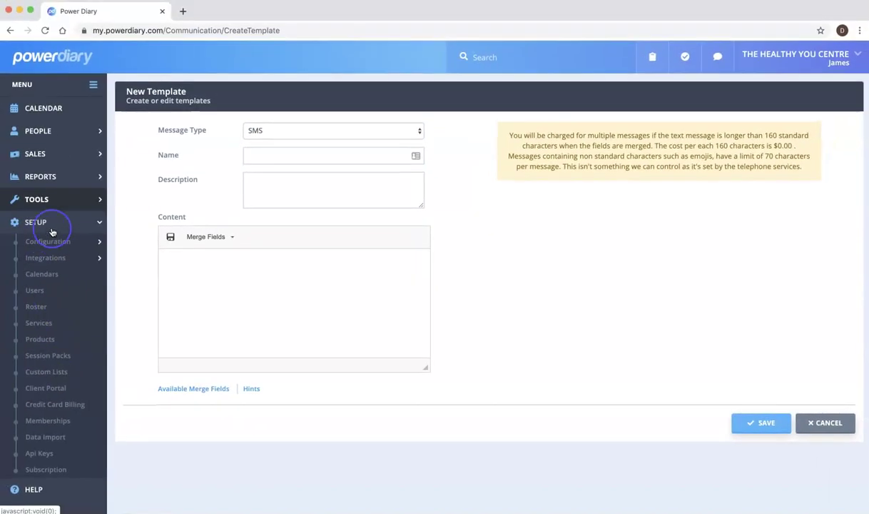
Step: Leave the new template and return to the Reminders settings in the setup configuration
click(50, 242)
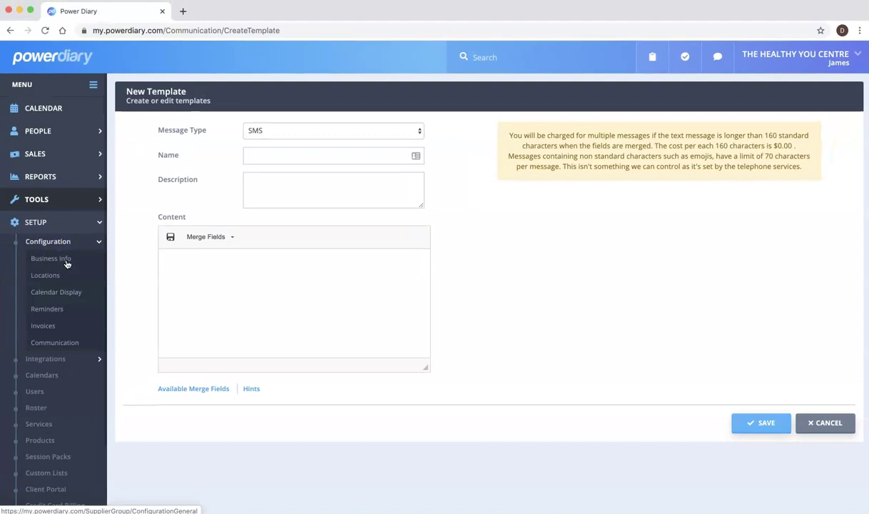
click(59, 317)
click(48, 312)
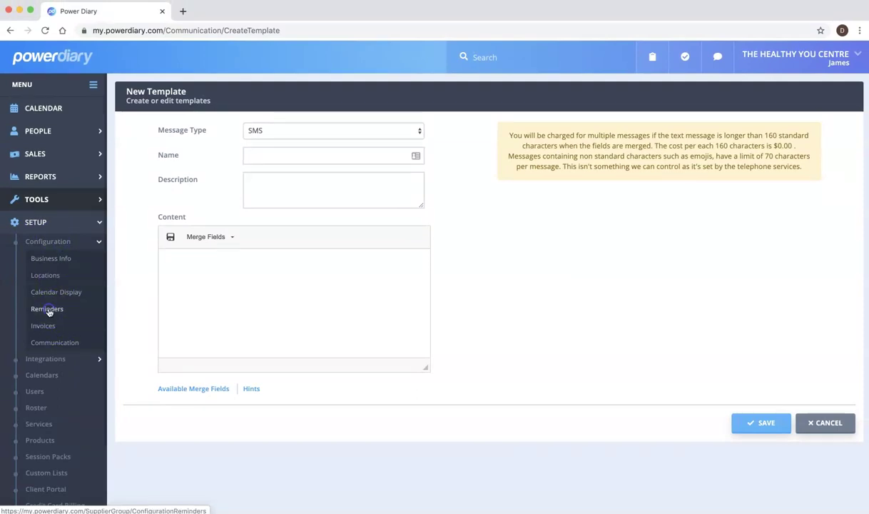
click(516, 168)
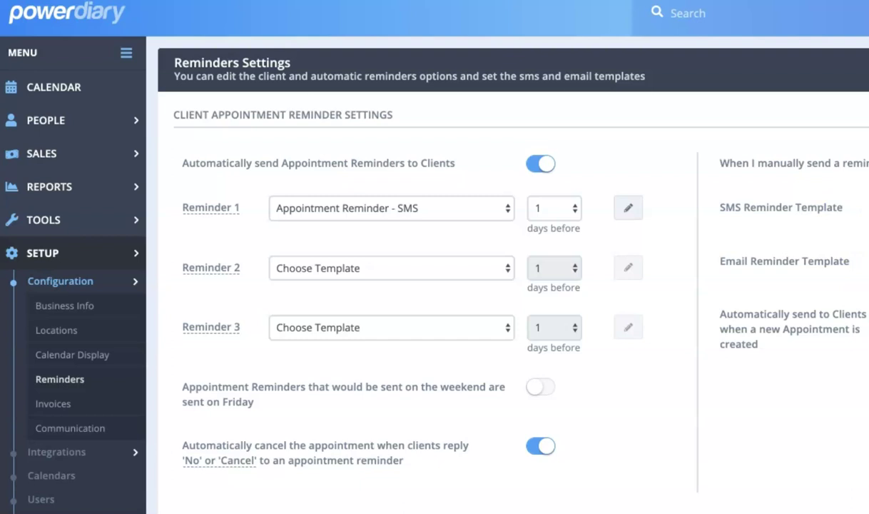
Step: Enable sending weekend appointment reminders on Friday in the client appointment reminder settings
scroll(507, 271, down, 1)
scroll(835, 353, up, 1)
scroll(776, 379, down, 1)
scroll(332, 349, up, 1)
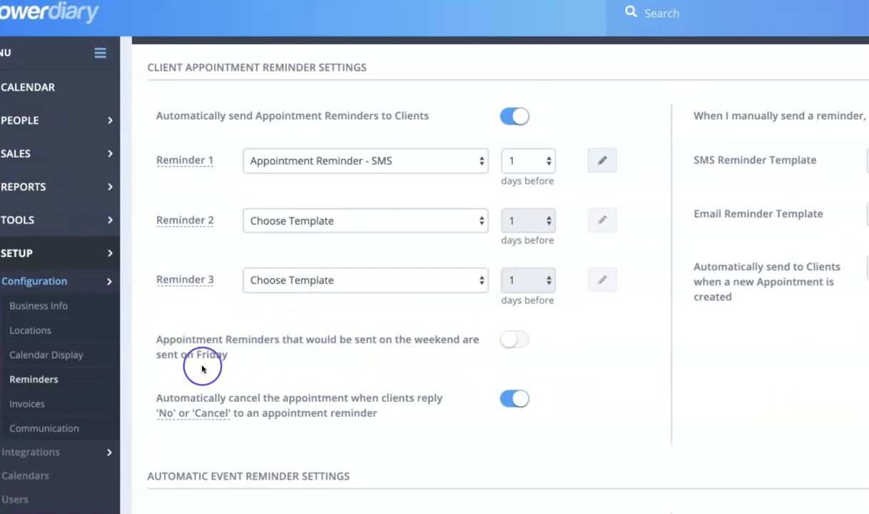
scroll(300, 364, up, 1)
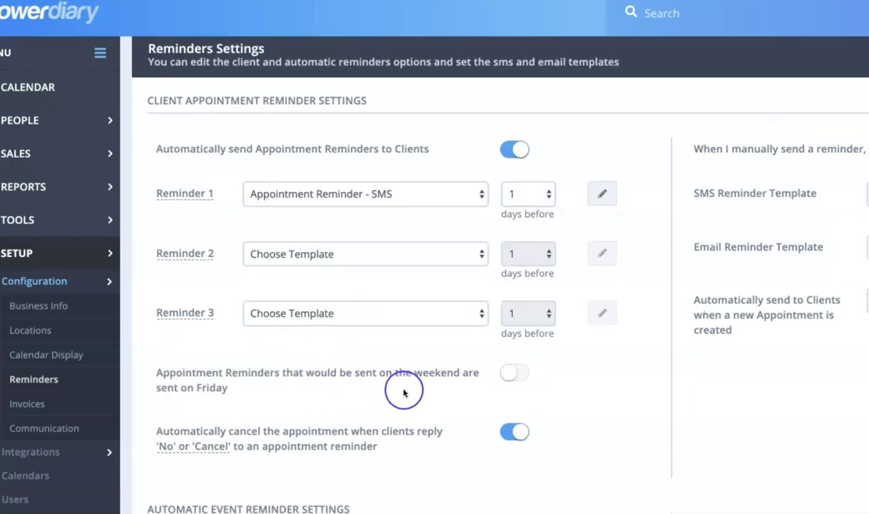
click(521, 373)
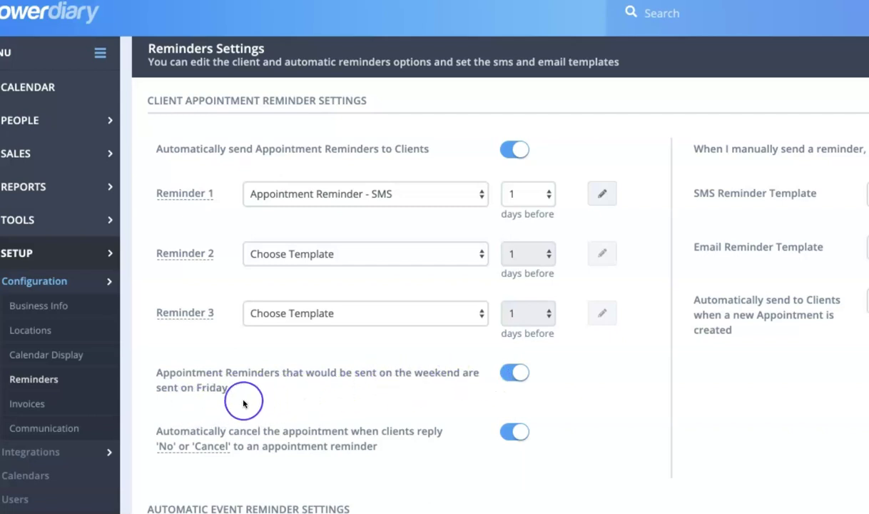
Step: Disable automatic appointment cancellation when clients reply 'No' or 'Cancel' to a reminder
scroll(571, 407, down, 1)
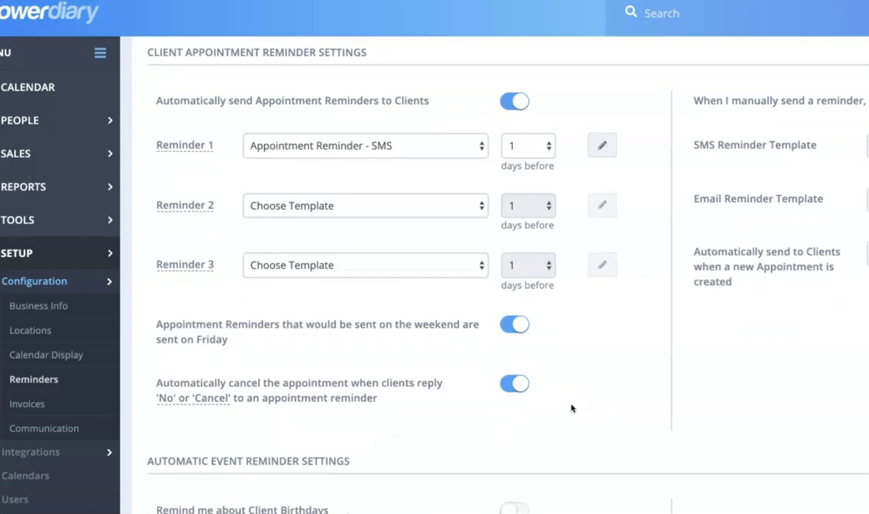
scroll(571, 408, up, 1)
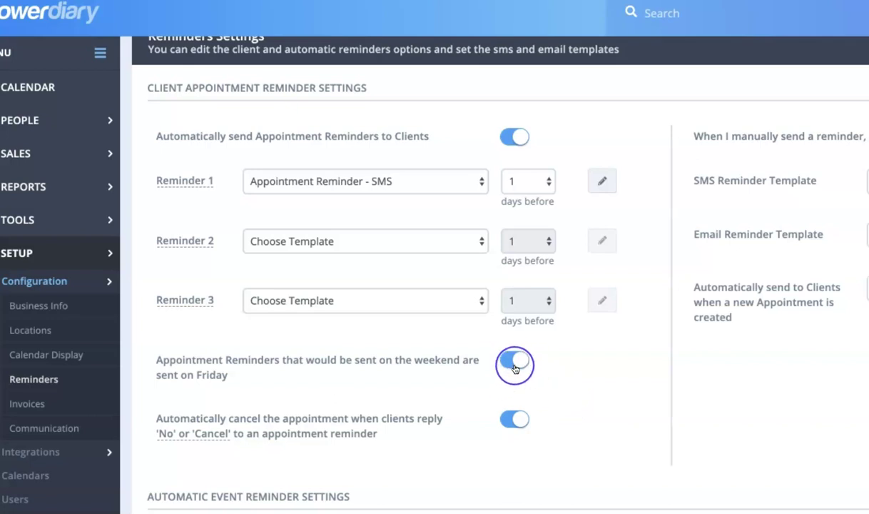
scroll(569, 409, down, 3)
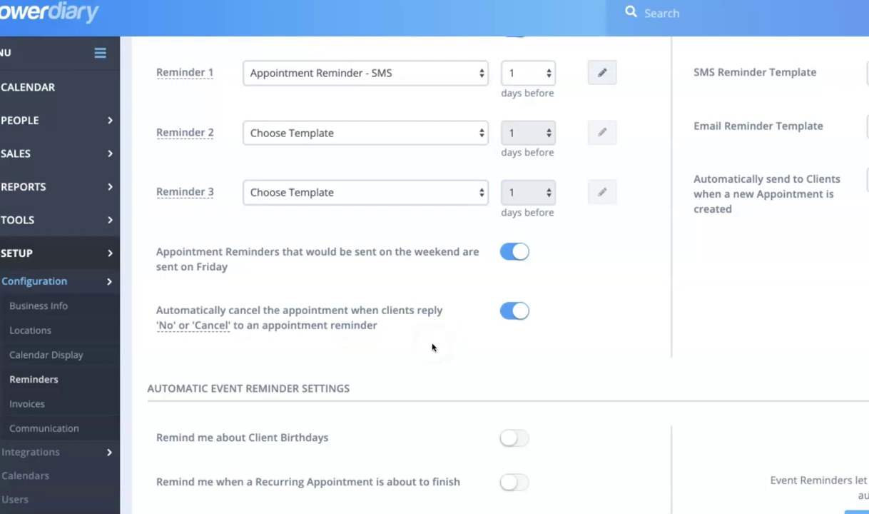
scroll(431, 347, up, 1)
click(468, 393)
scroll(464, 393, up, 1)
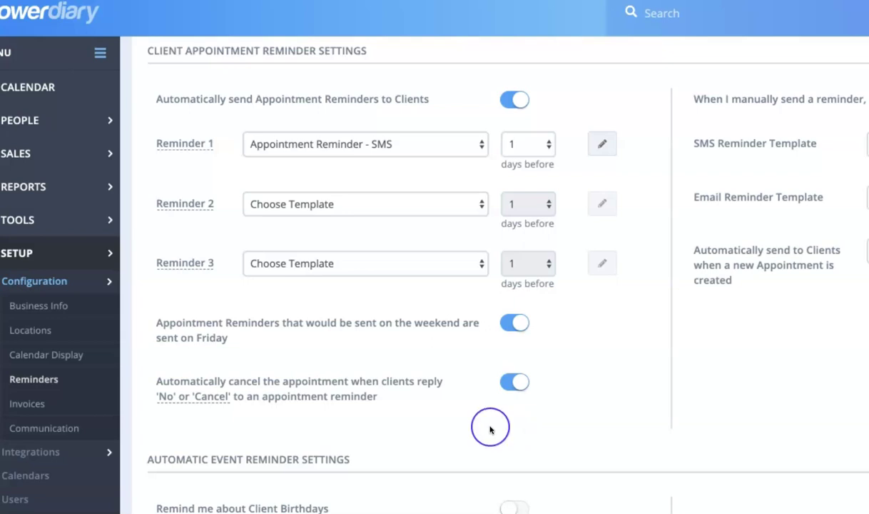
scroll(548, 426, down, 1)
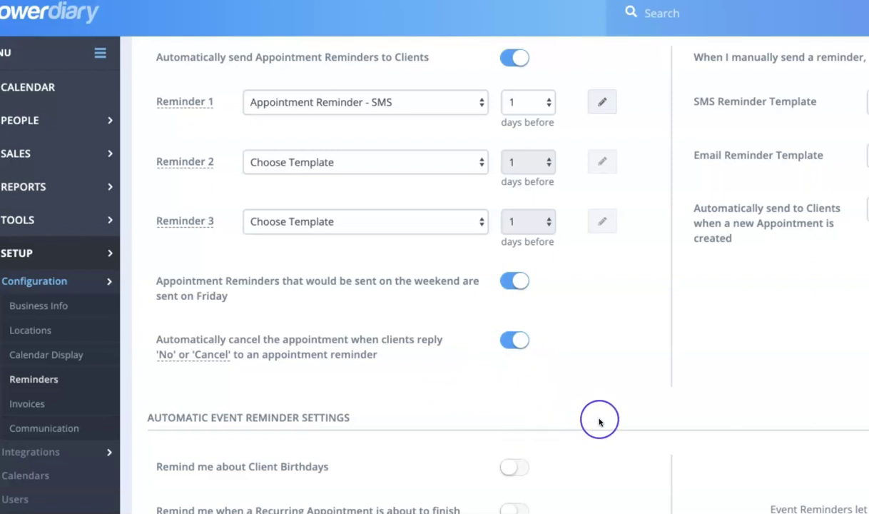
scroll(619, 434, down, 1)
scroll(619, 434, up, 2)
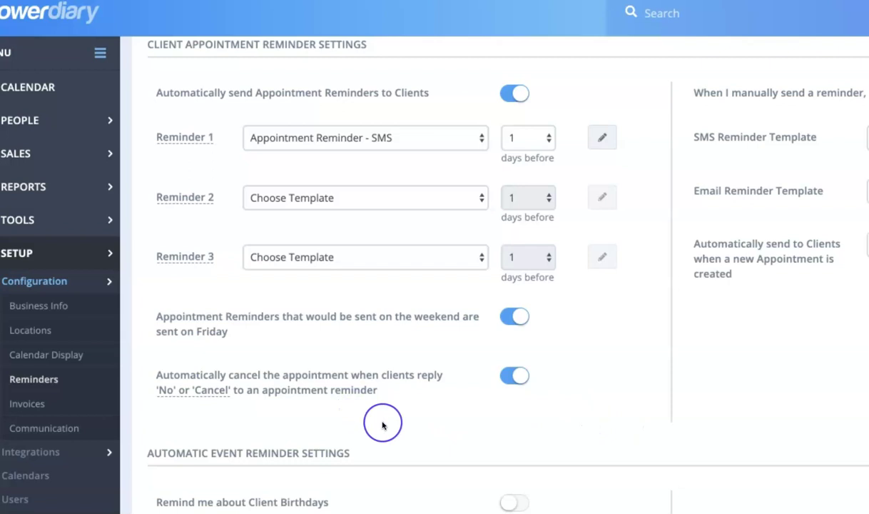
click(509, 379)
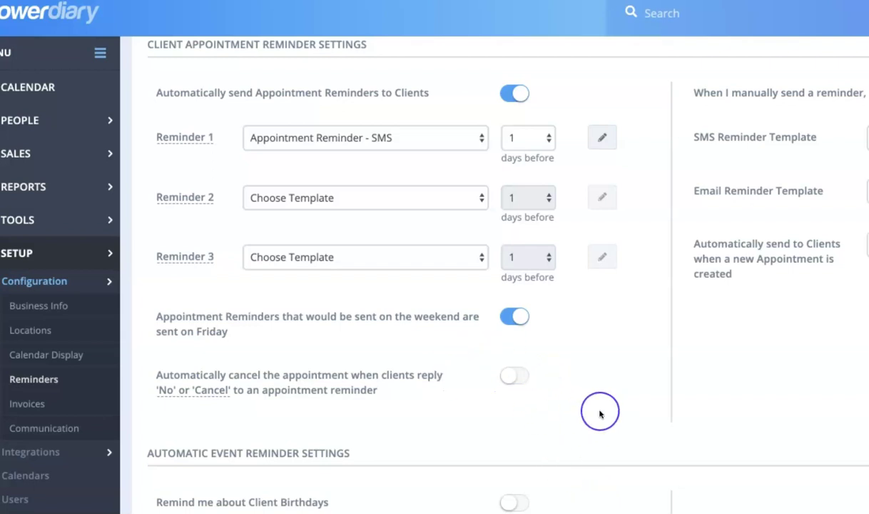
Step: Try the automatic event reminder options for client birthdays and for recurring appointments about to finish
scroll(588, 485, down, 2)
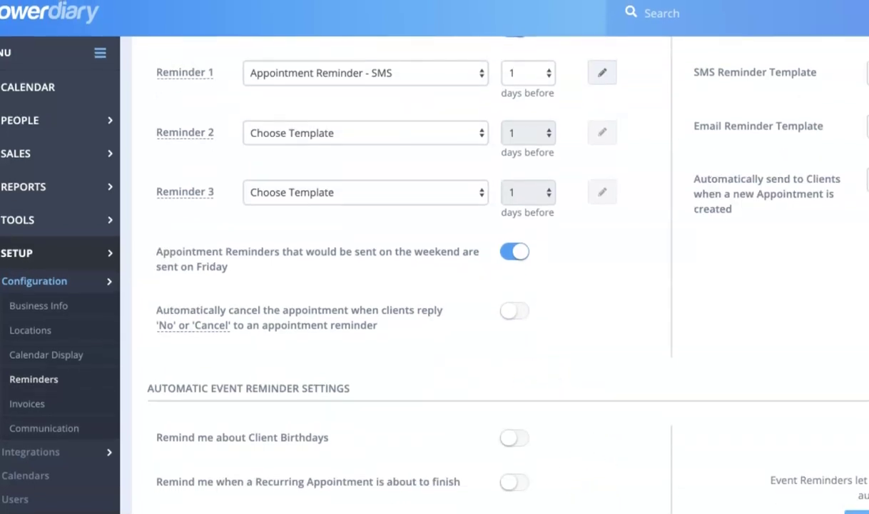
scroll(652, 500, up, 4)
scroll(651, 500, down, 3)
scroll(631, 508, down, 1)
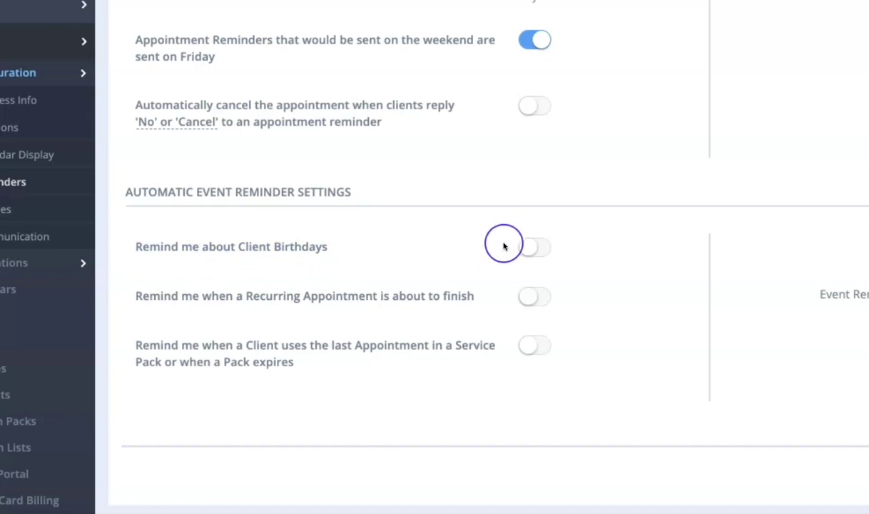
click(547, 253)
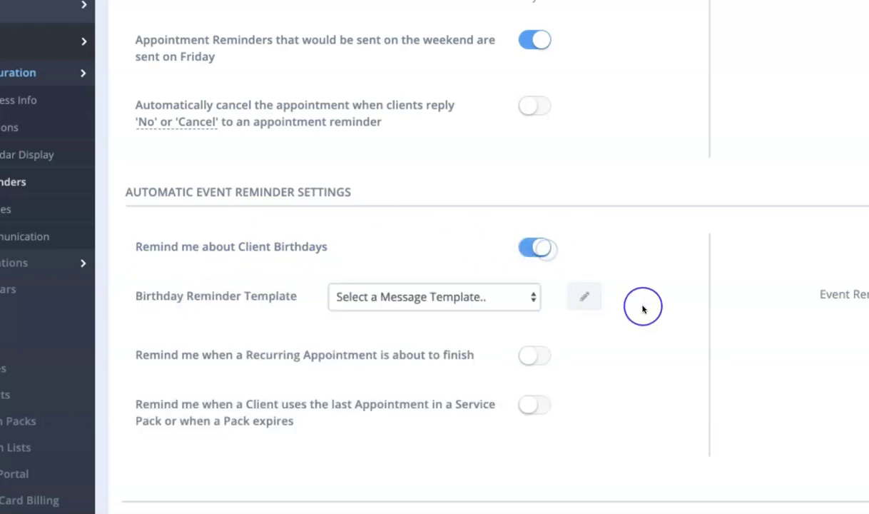
click(531, 250)
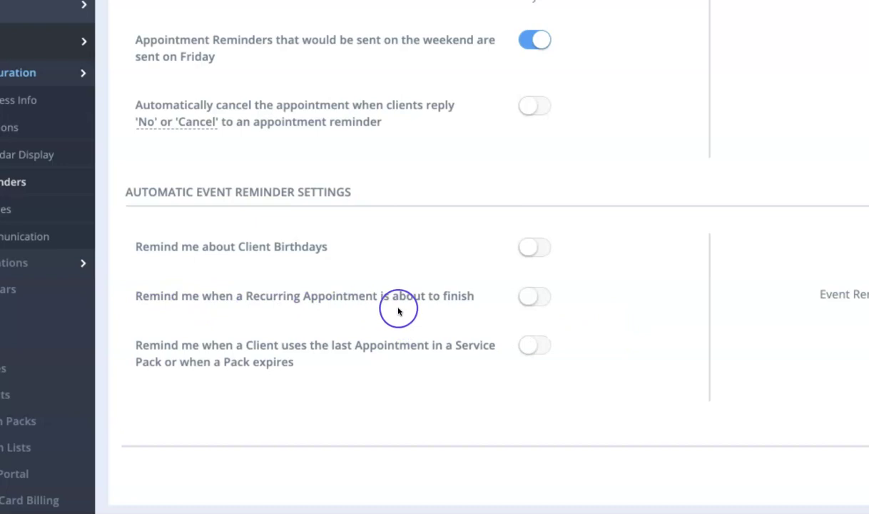
click(525, 300)
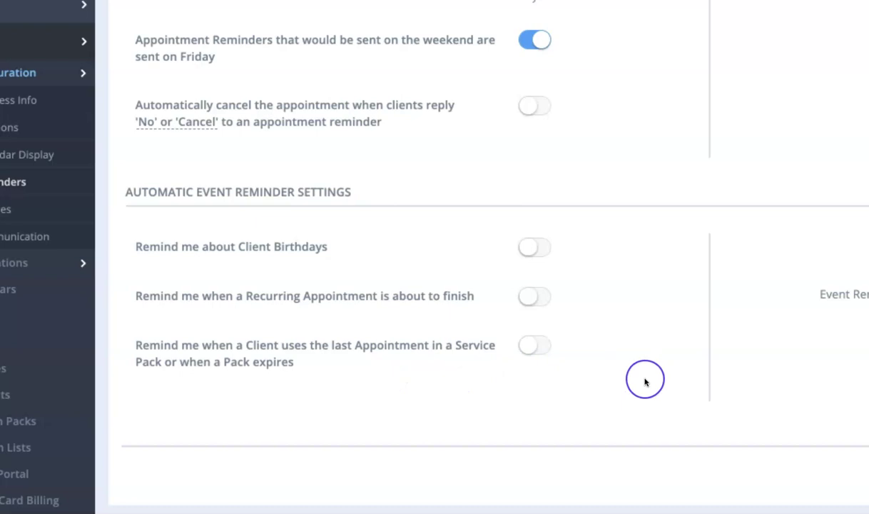
Step: Open the appointment reminder settings in the profile of the client booked Tuesday 3 March at 11:00 am
scroll(644, 380, up, 2)
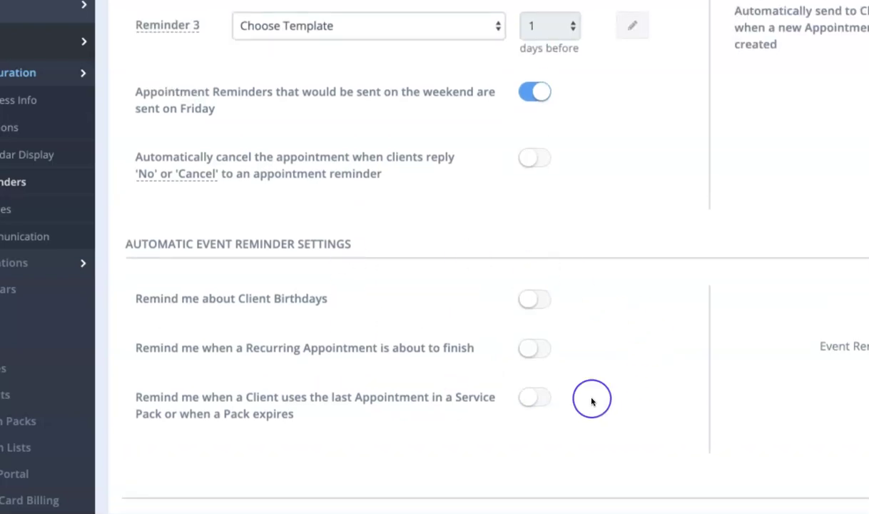
scroll(636, 347, up, 3)
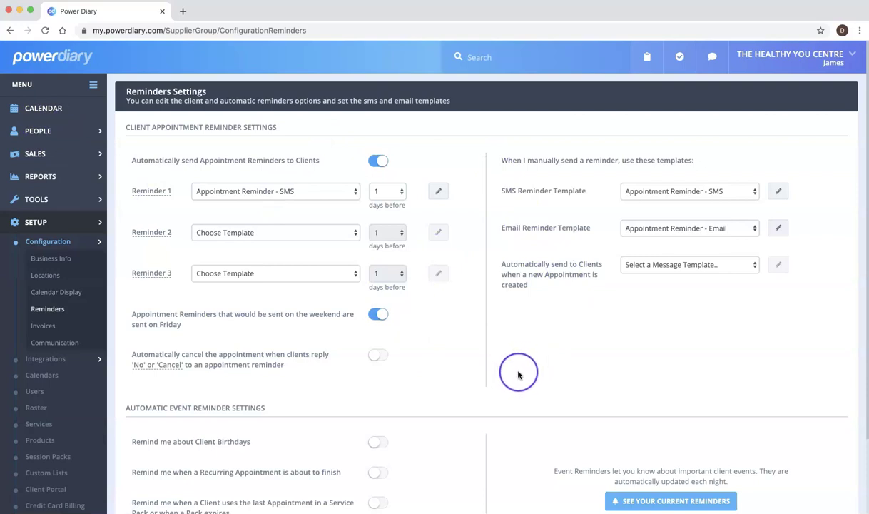
click(40, 113)
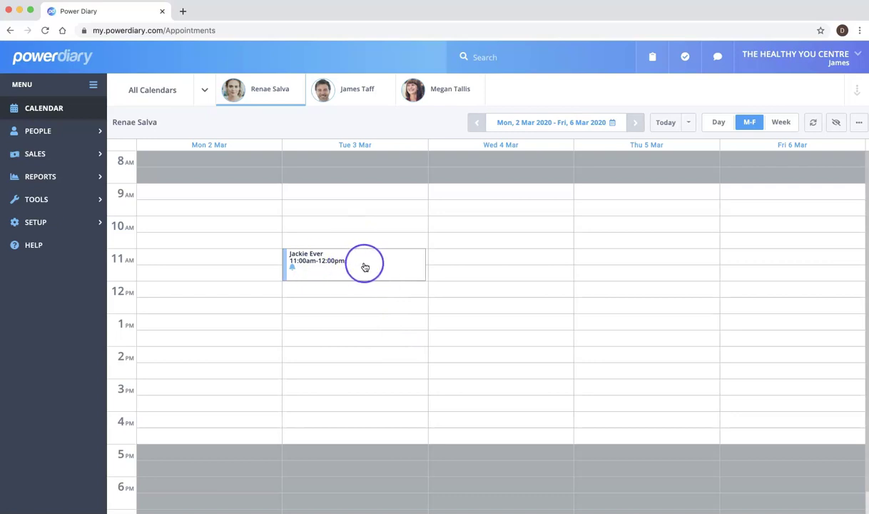
click(364, 264)
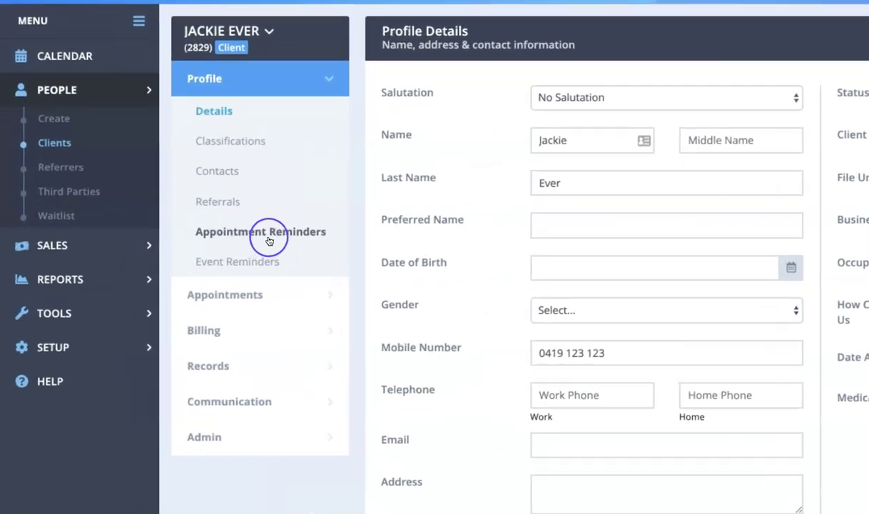
click(272, 234)
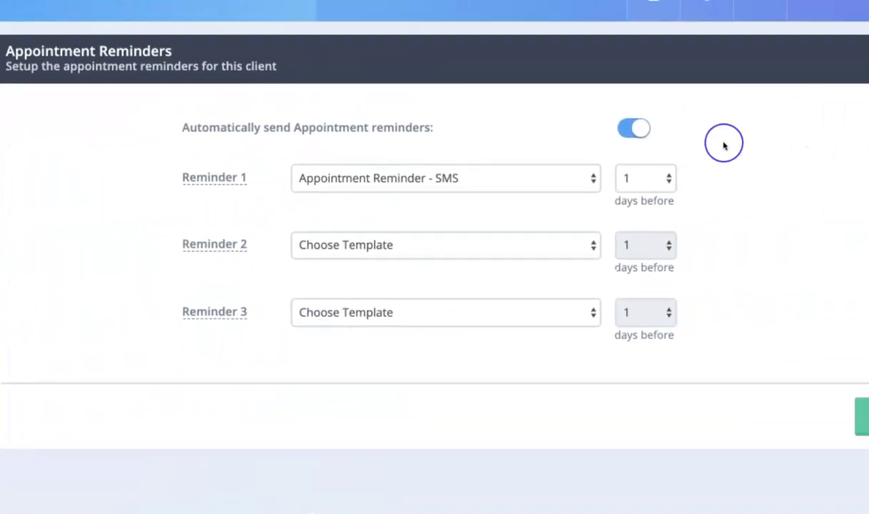
Step: Set this client's Reminder 1 to the Appointment Reminder - Email template, 4 days before the appointment
click(588, 180)
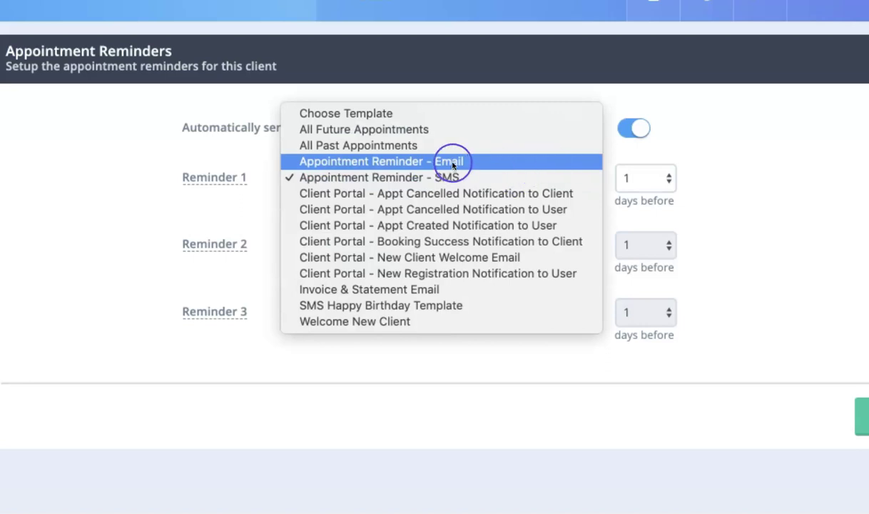
click(478, 163)
click(665, 180)
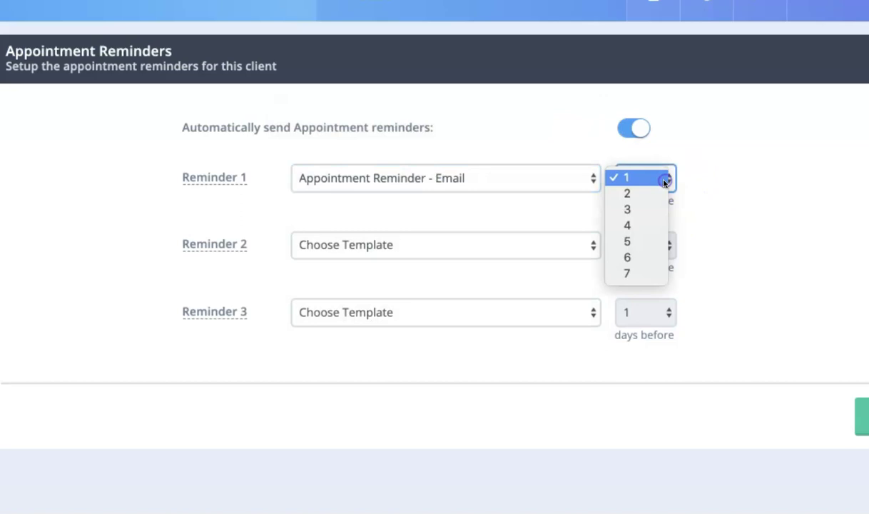
click(646, 223)
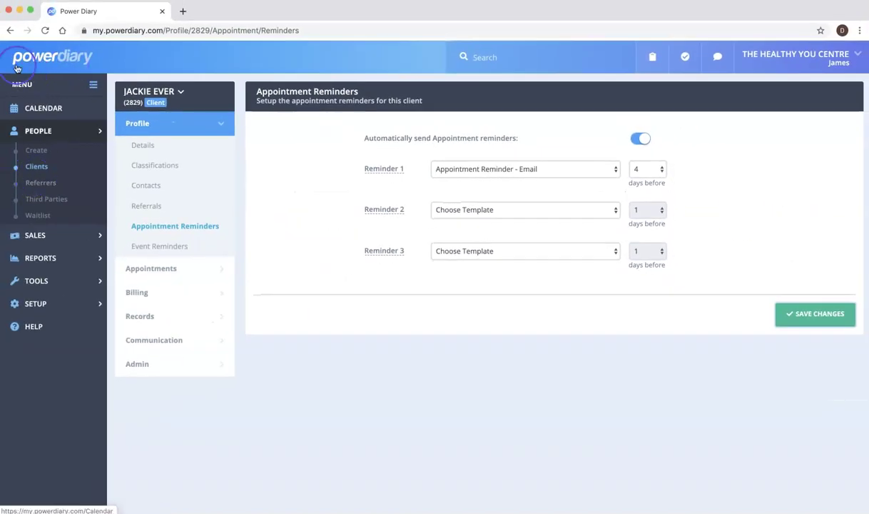
Step: Turn off the reminder for the Tuesday 3 March 11:00 am appointment in the calendar and save the appointment
click(38, 60)
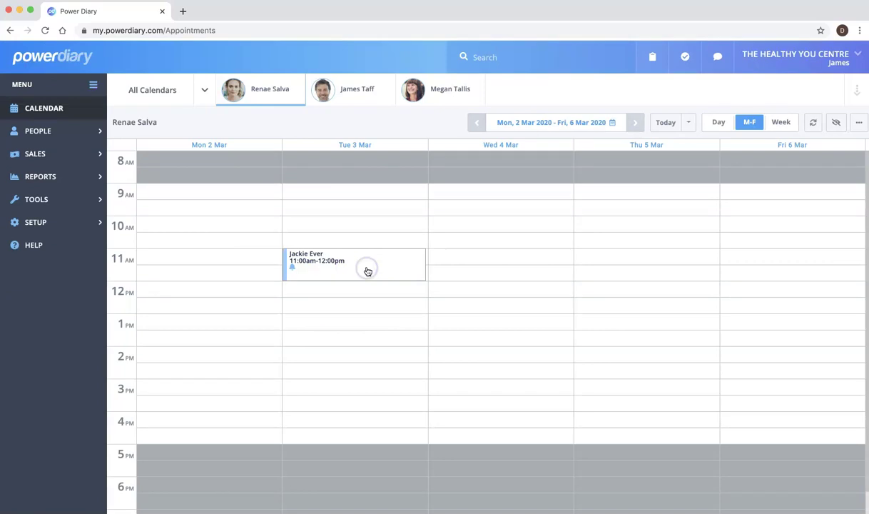
click(368, 270)
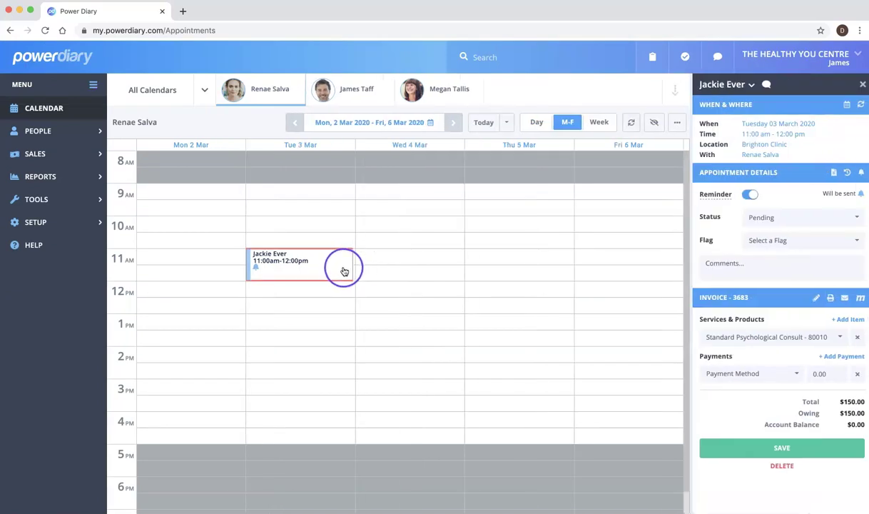
click(268, 271)
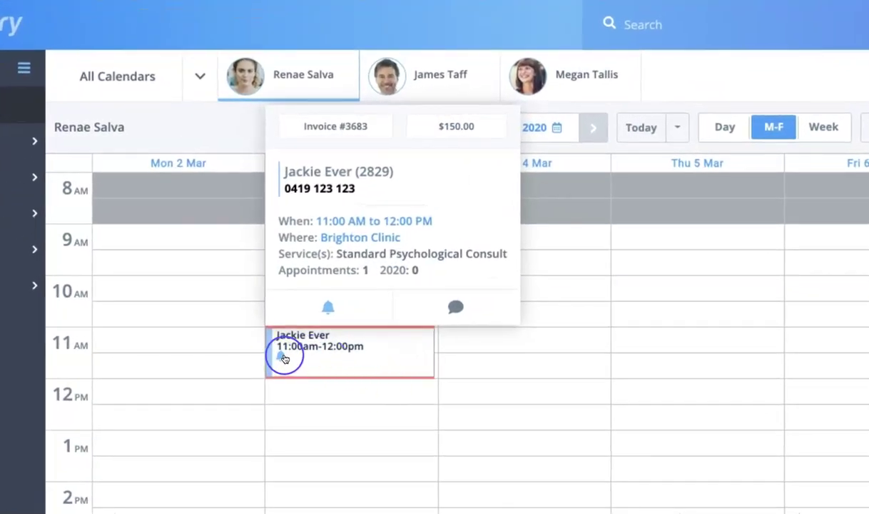
click(565, 375)
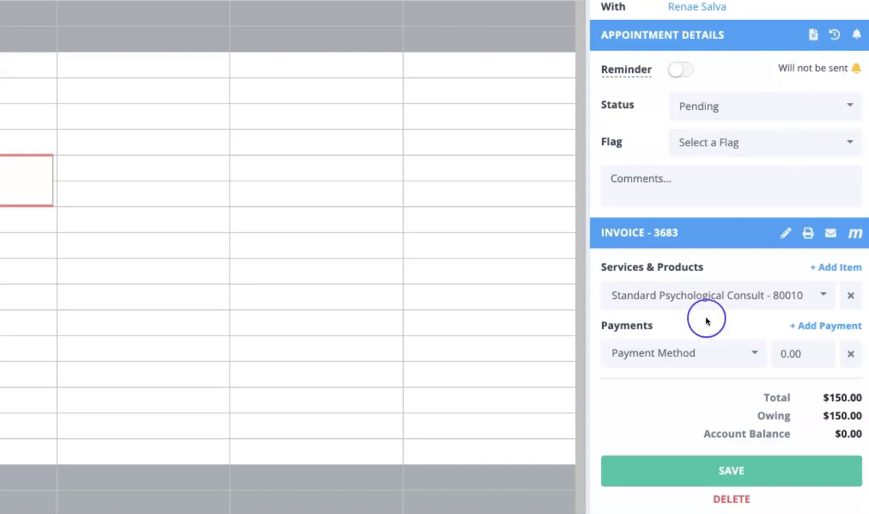
click(724, 471)
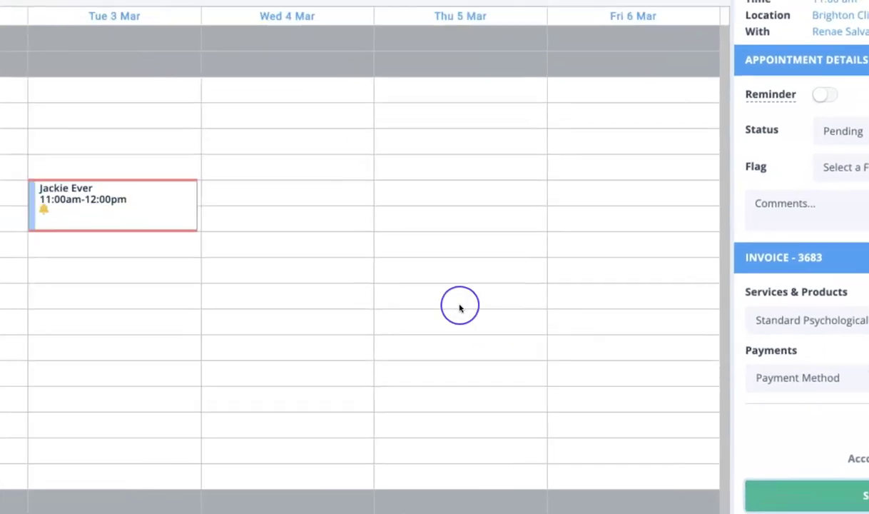